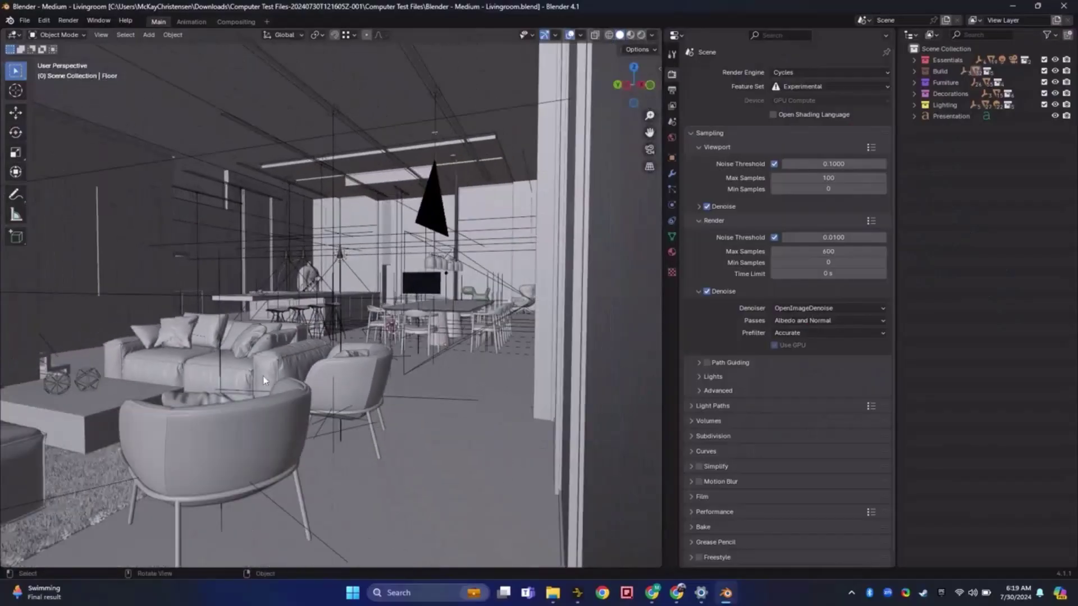
scroll(263, 381, "right", 5)
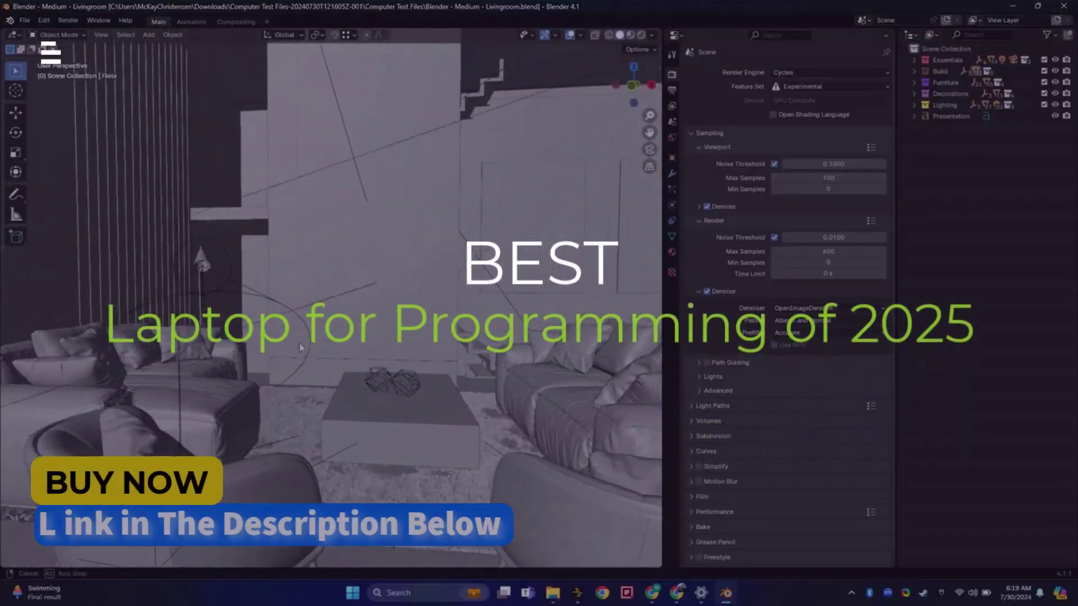
scroll(299, 345, "right", 5)
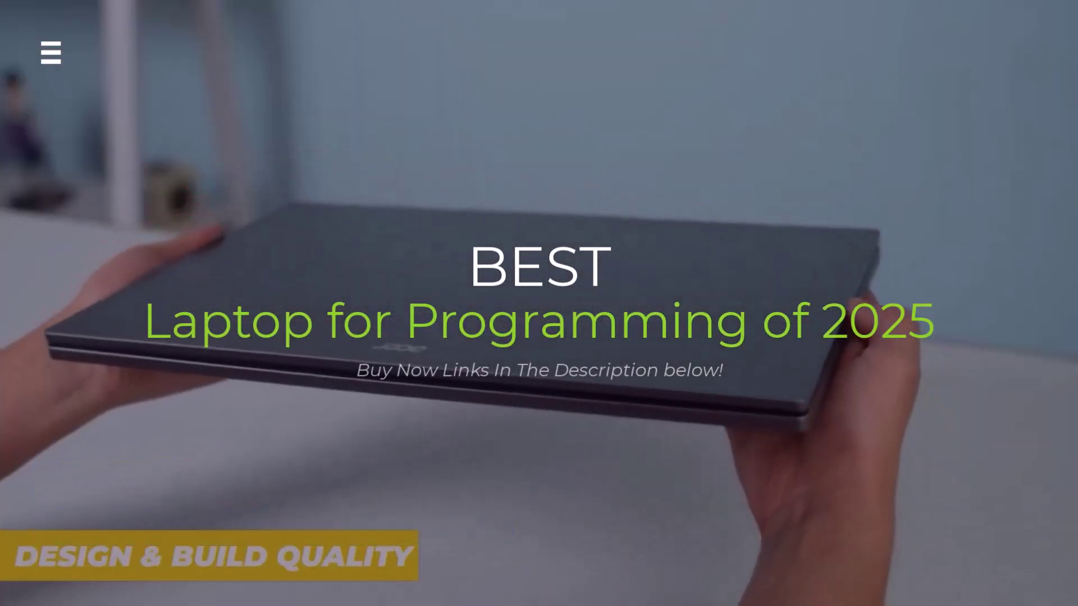